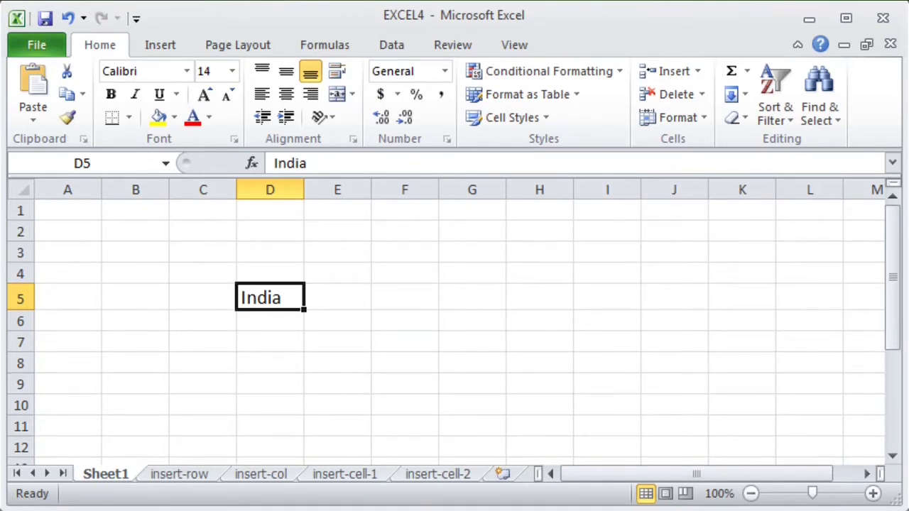
# Replace the text in cell D5 with "Bharat".
pyautogui.click(270, 342)
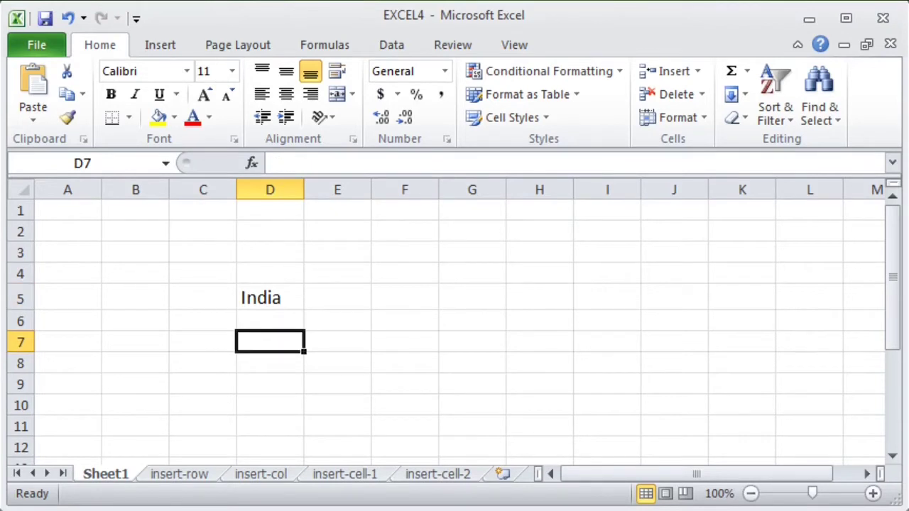
pyautogui.click(270, 298)
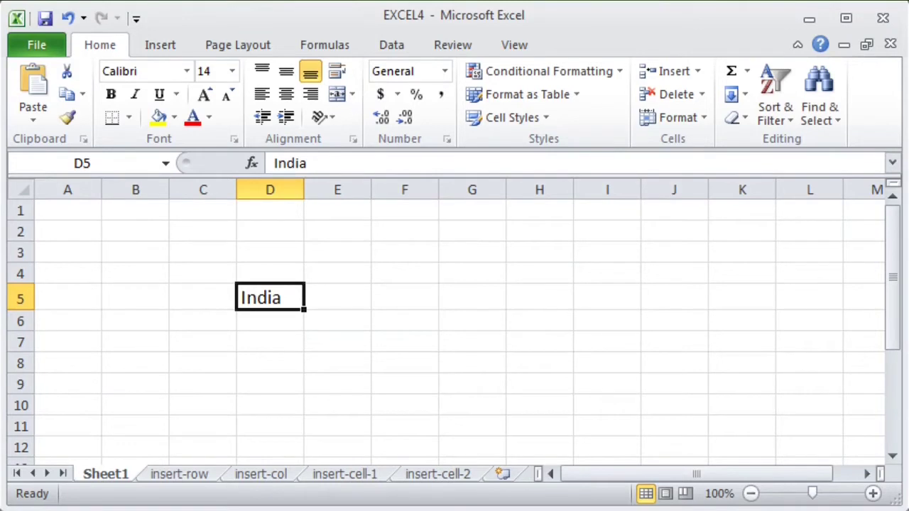
pyautogui.write('Bharat')
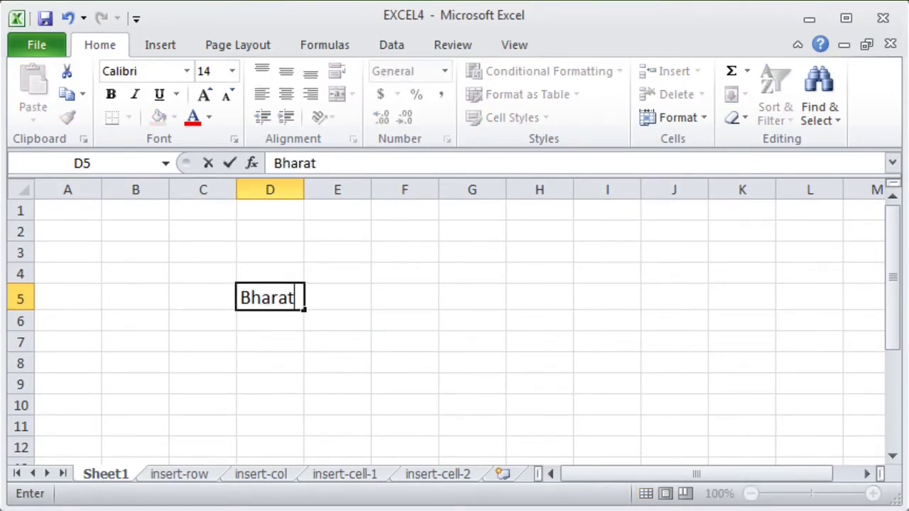
pyautogui.press('Return')
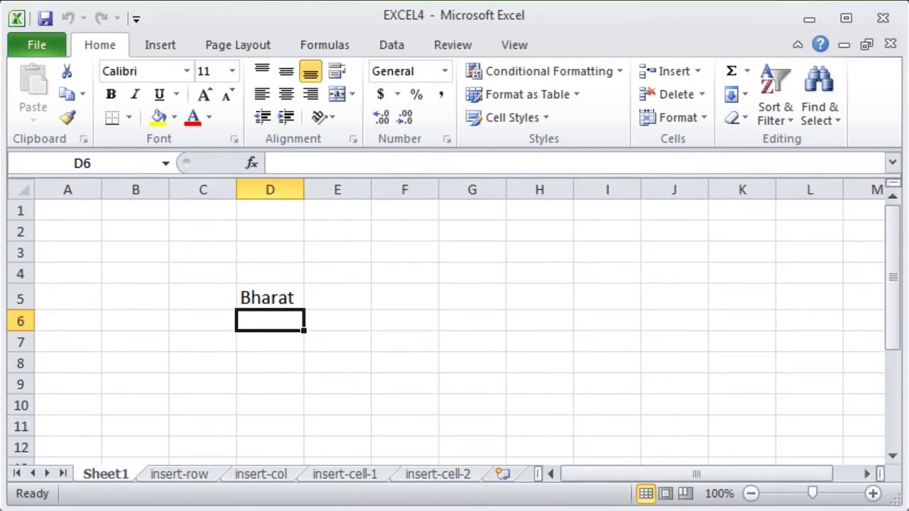
# Enter a person's first name in cell G5.
pyautogui.click(472, 297)
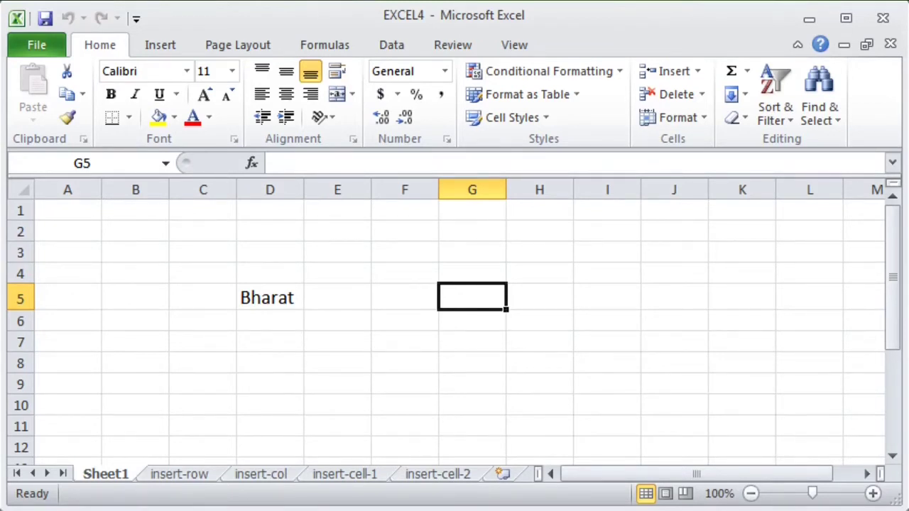
pyautogui.write('Da')
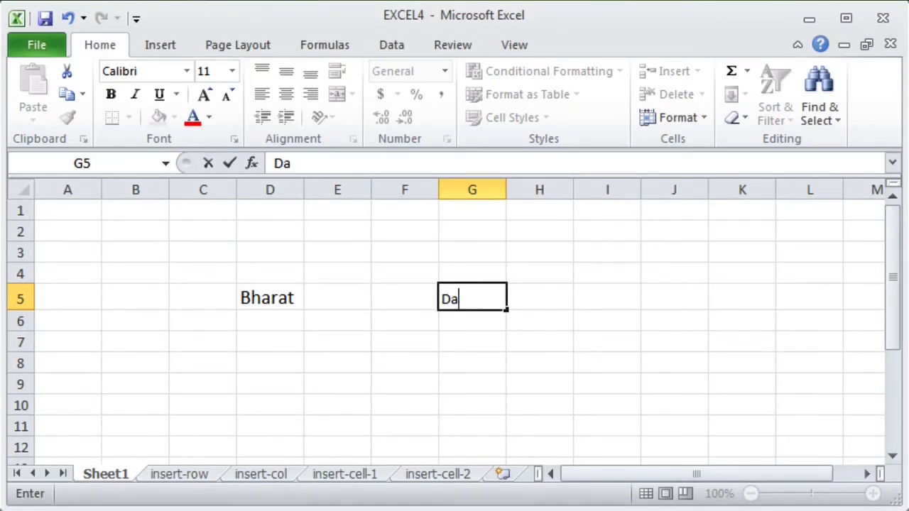
pyautogui.write('vid')
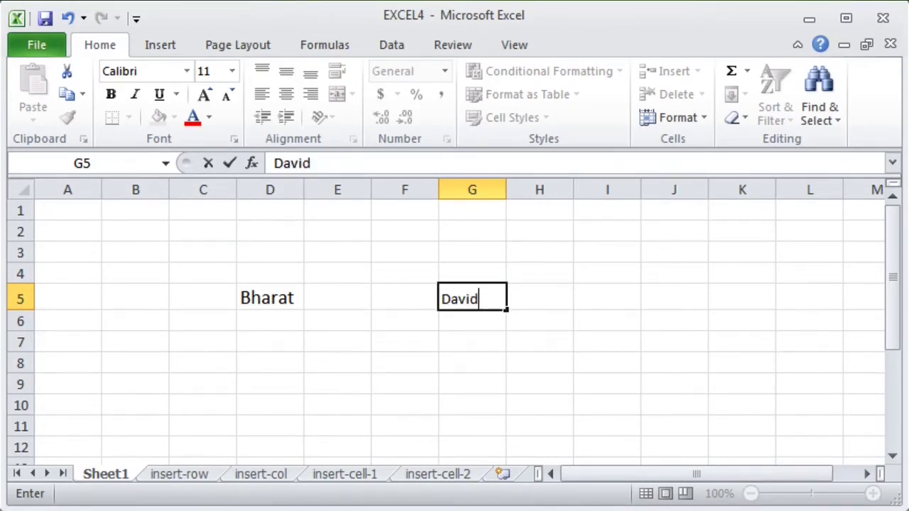
pyautogui.press('Return')
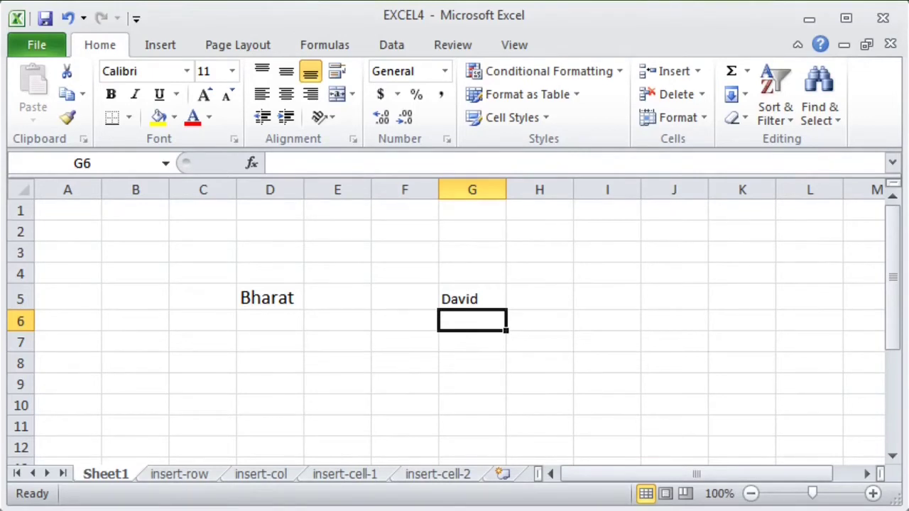
# Edit the name in cell G5 in place, deleting its first two letters to leave "vid".
pyautogui.click(458, 299)
pyautogui.doubleClick(458, 299)
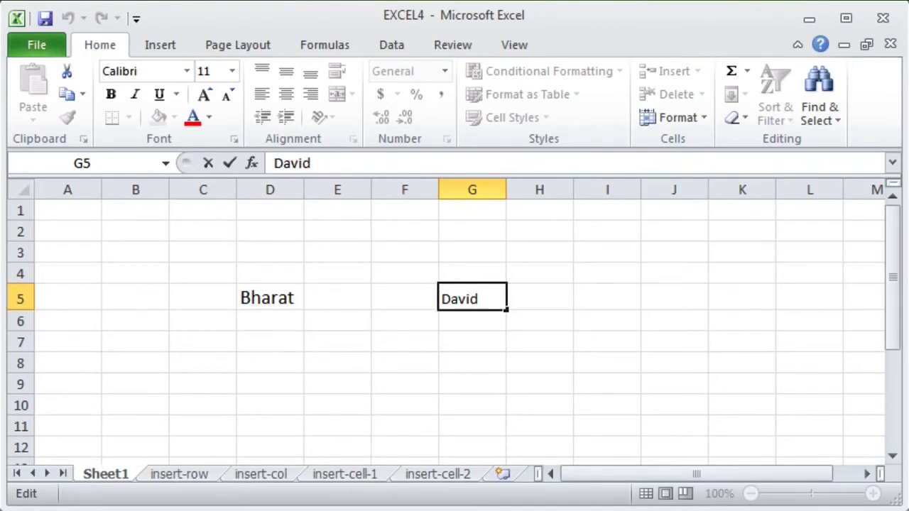
pyautogui.press('BackSpace')
pyautogui.press('BackSpace')
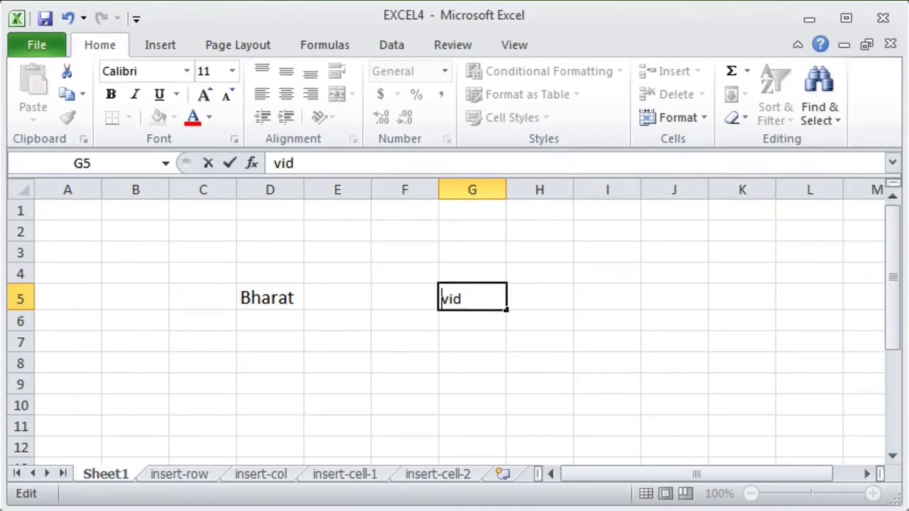
pyautogui.press('Return')
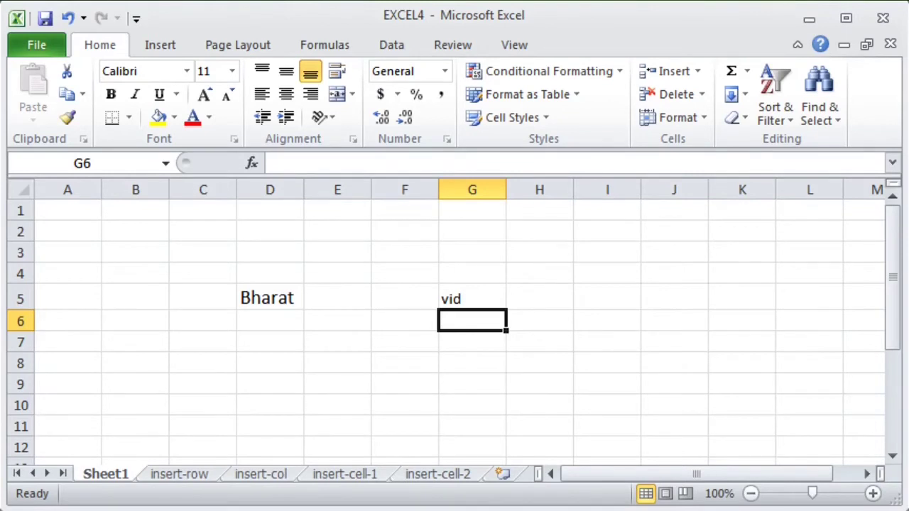
# Extend the existing text in cell G5 to read "video" and accept the entry.
pyautogui.press('Up')
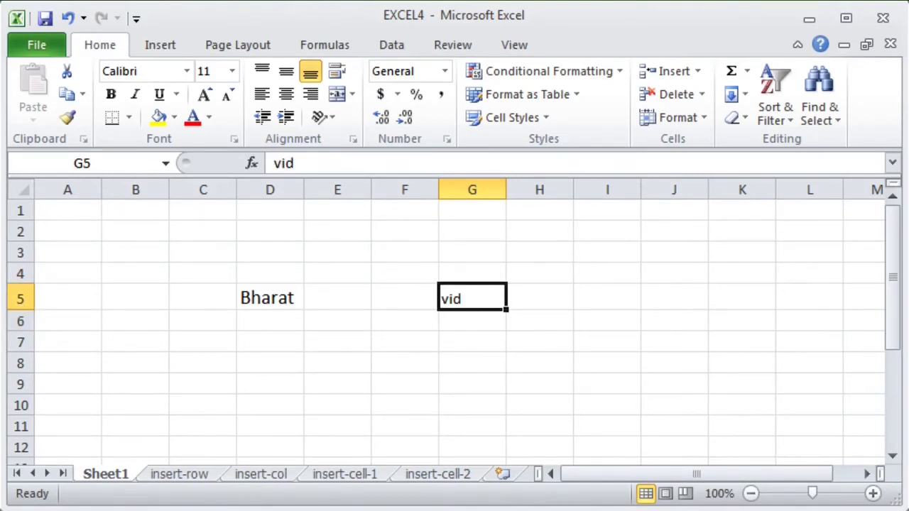
pyautogui.press('F2')
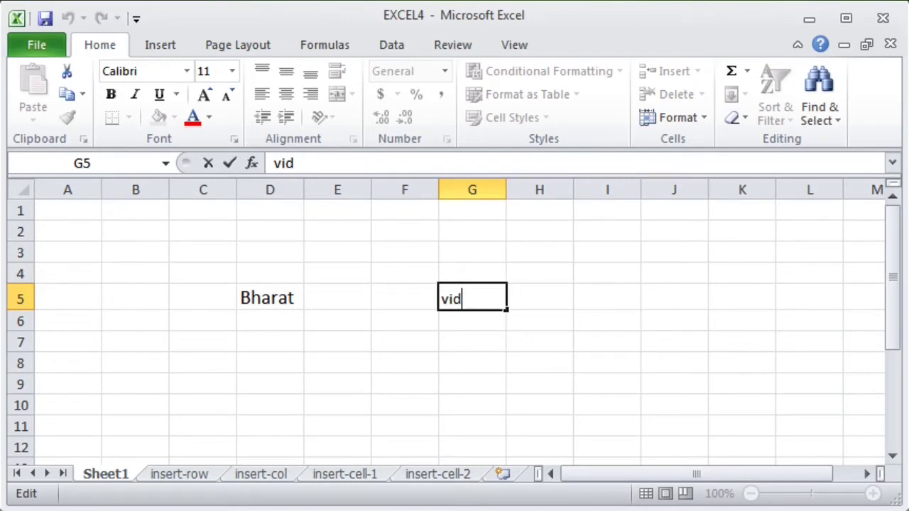
pyautogui.write('eo')
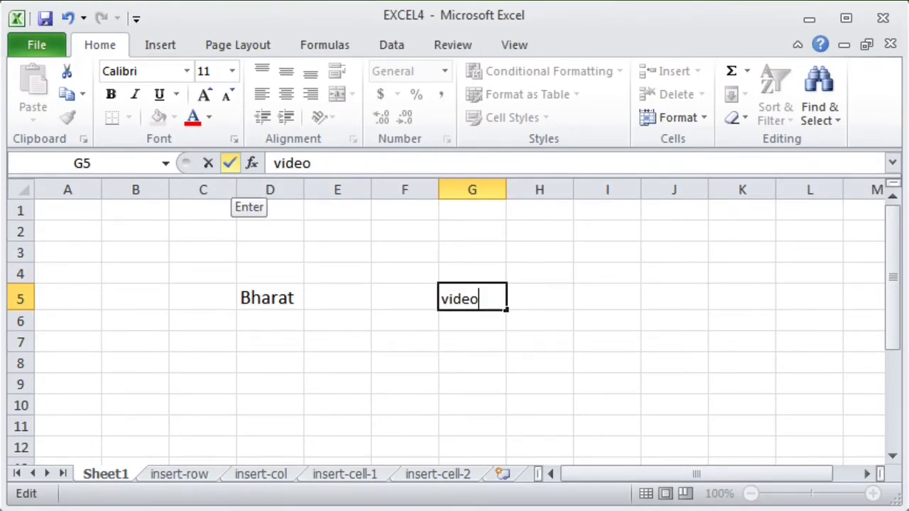
pyautogui.click(229, 163)
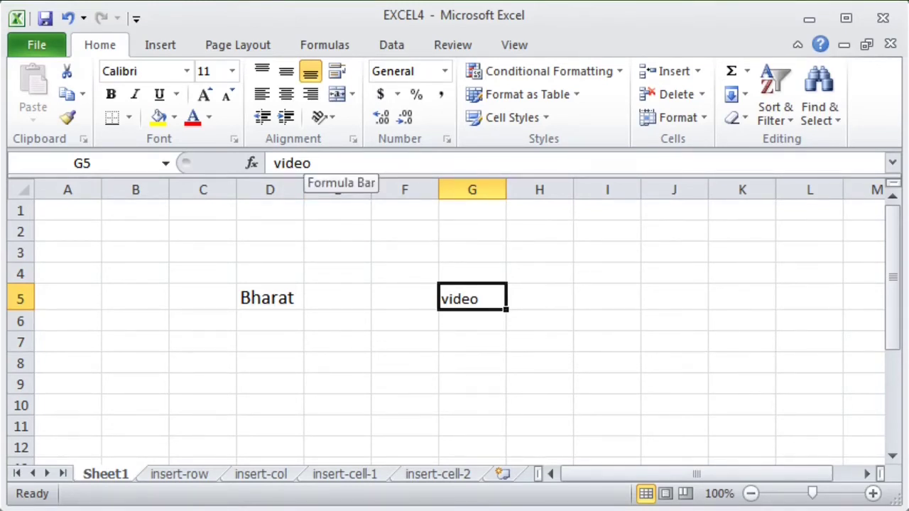
# Add an "s" to the end of the text in cell G5 so it reads "videos".
pyautogui.click(312, 164)
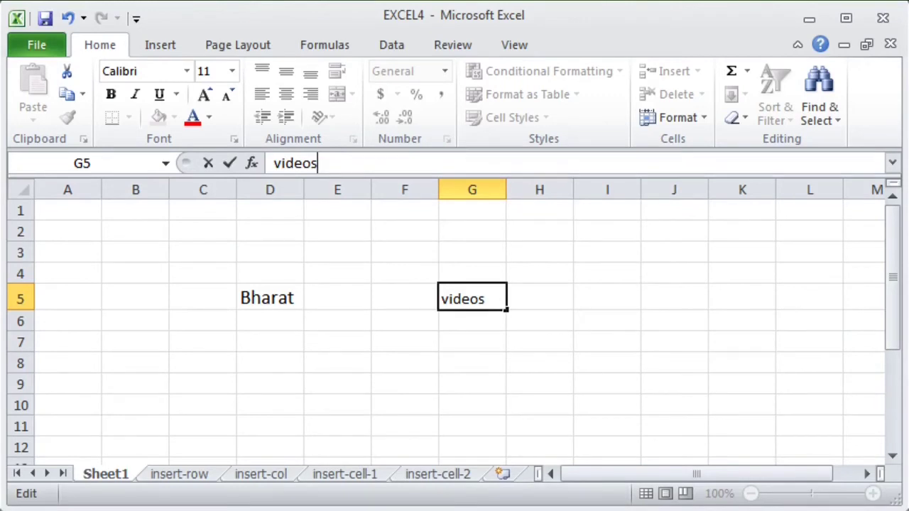
pyautogui.press('Return')
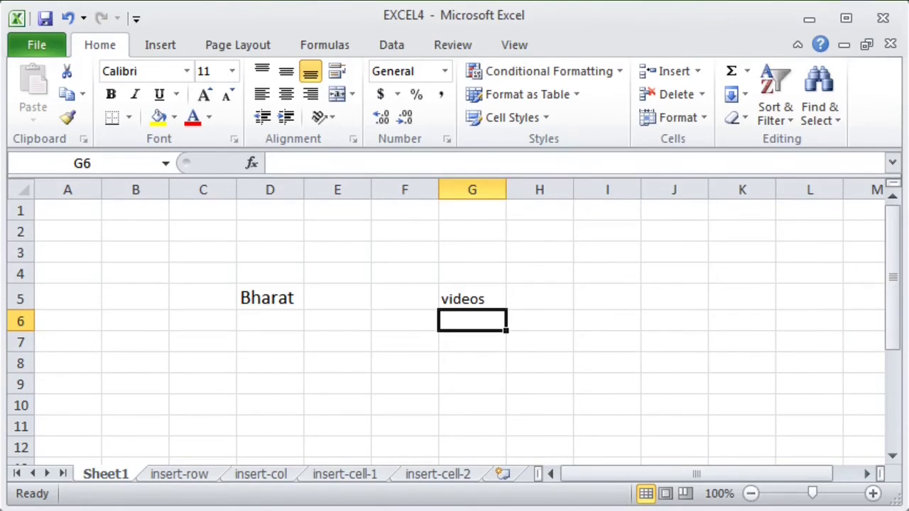
pyautogui.click(607, 321)
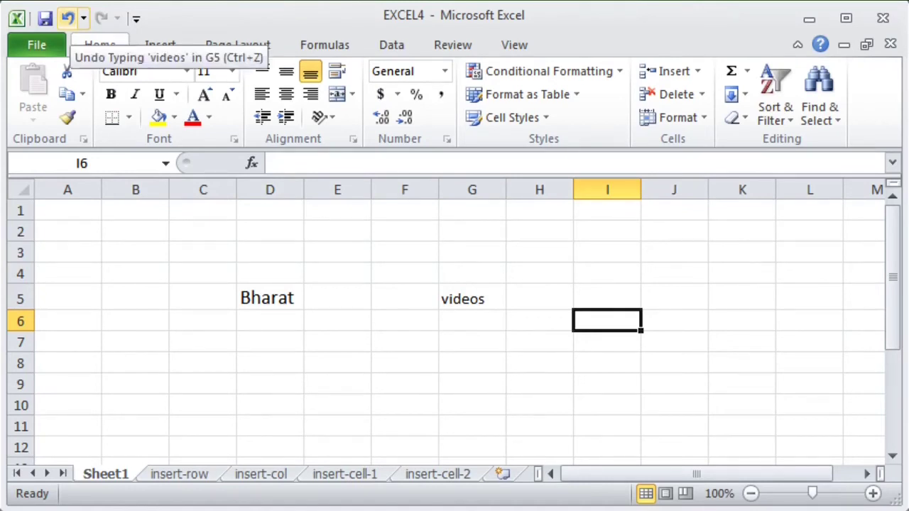
# Undo and redo the last edit of cell G5, and repeat this with its last two edits.
pyautogui.click(67, 18)
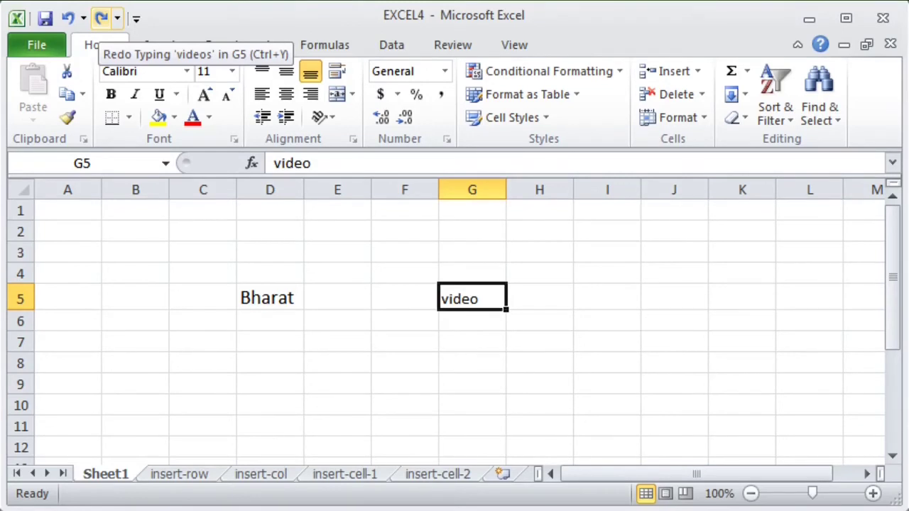
pyautogui.click(100, 18)
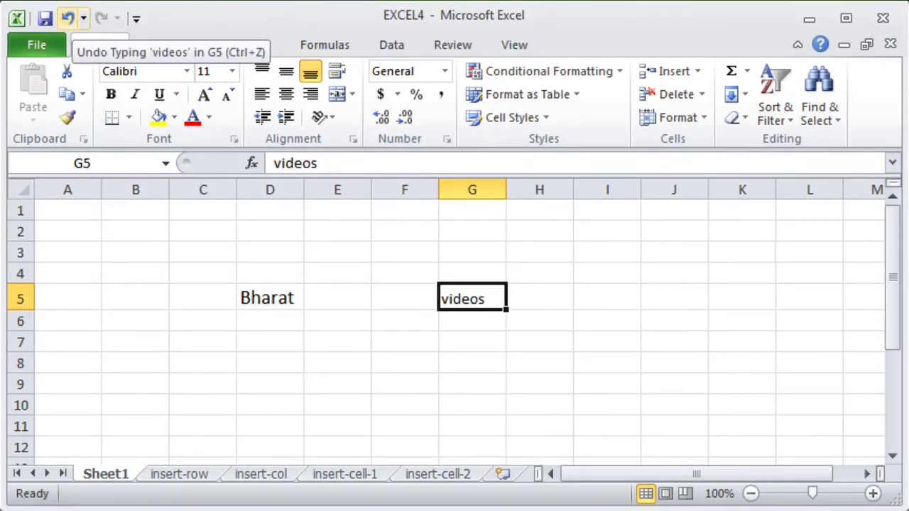
pyautogui.click(67, 18)
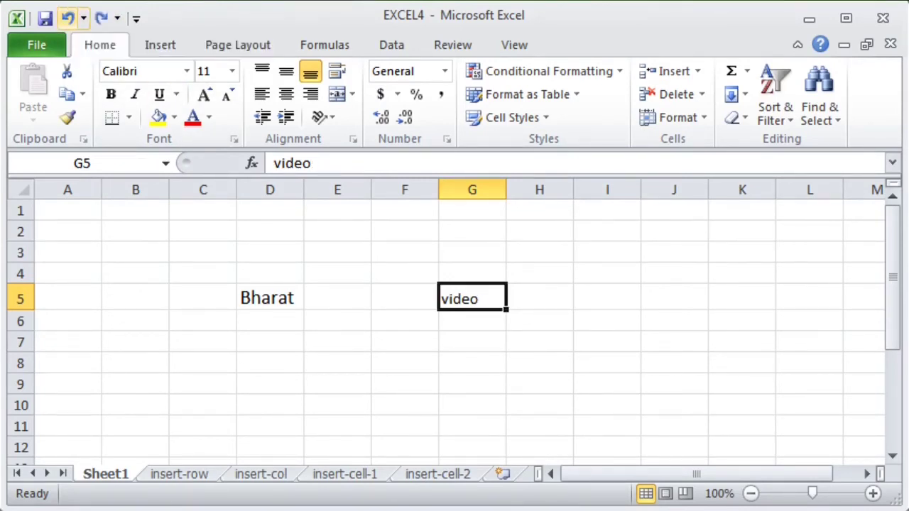
pyautogui.click(67, 18)
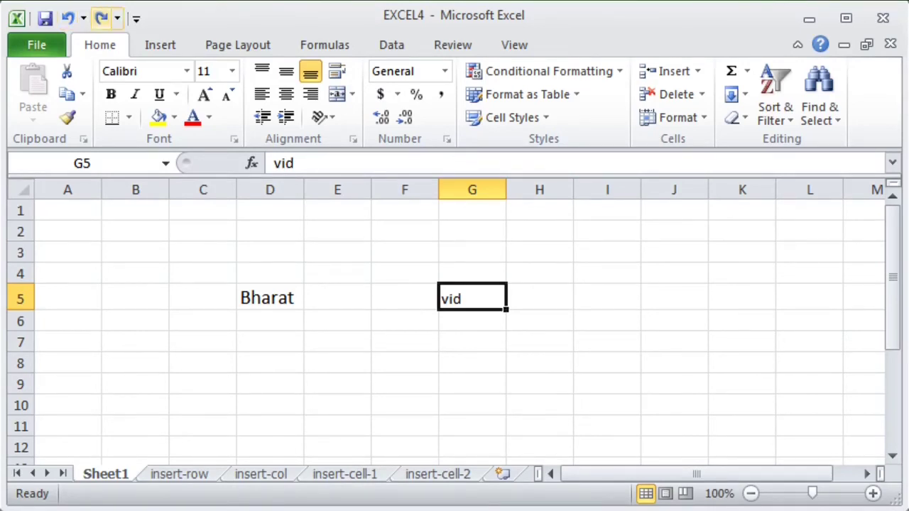
pyautogui.click(102, 18)
pyautogui.click(101, 18)
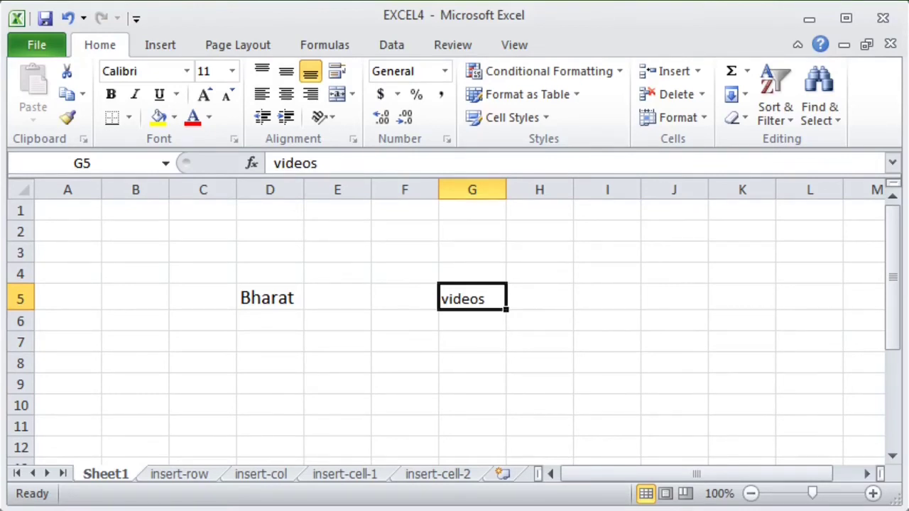
pyautogui.click(405, 342)
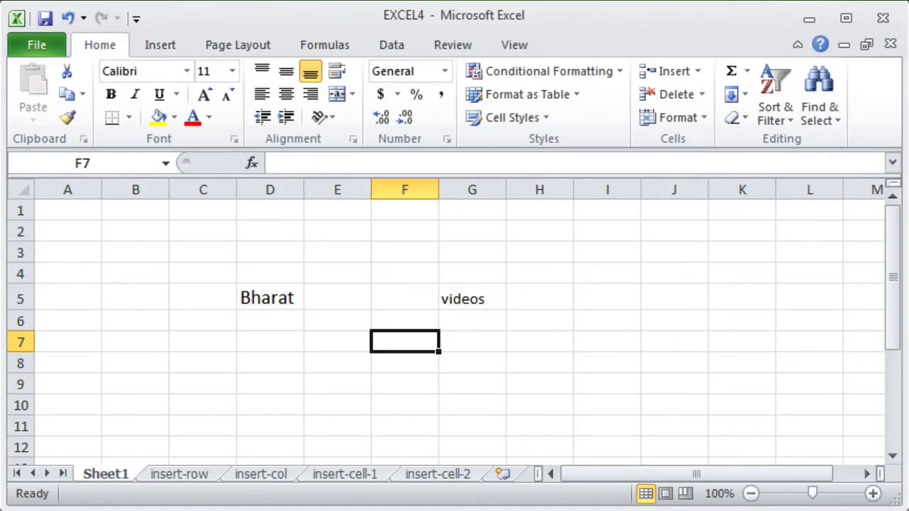
# Cut cell D5 containing "Bharat" and paste it into cell A1.
pyautogui.click(270, 299)
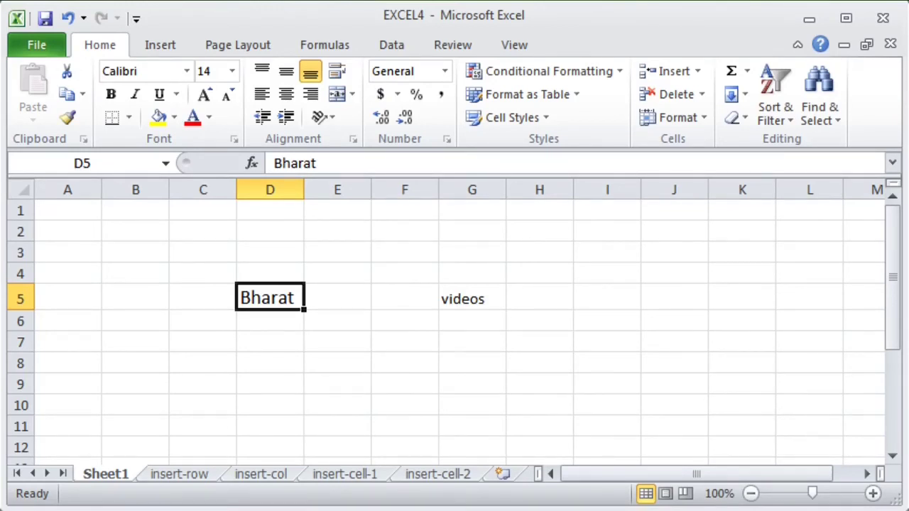
pyautogui.rightClick(276, 297)
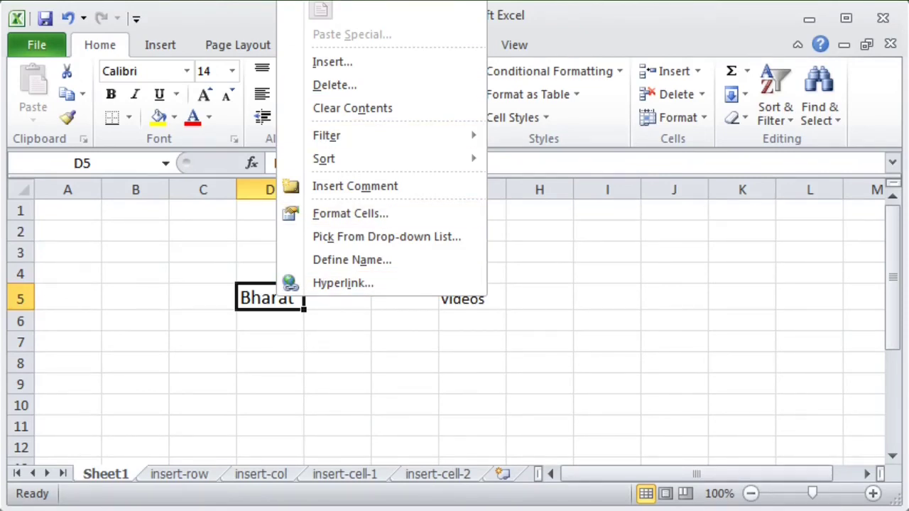
pyautogui.press('c')
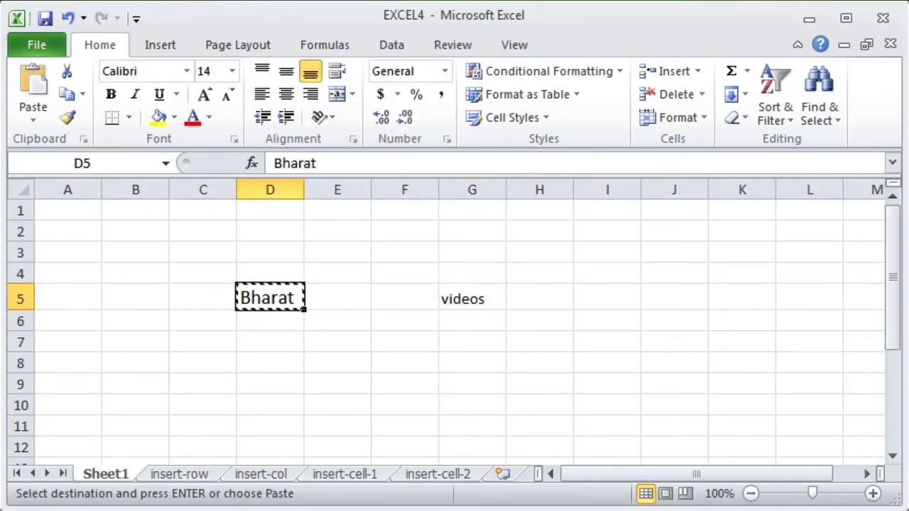
pyautogui.click(68, 211)
pyautogui.rightClick(62, 213)
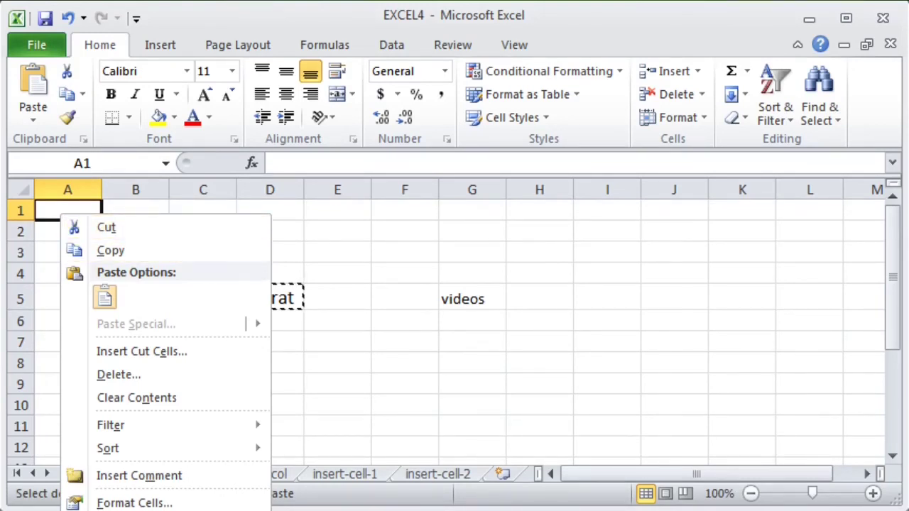
pyautogui.click(104, 298)
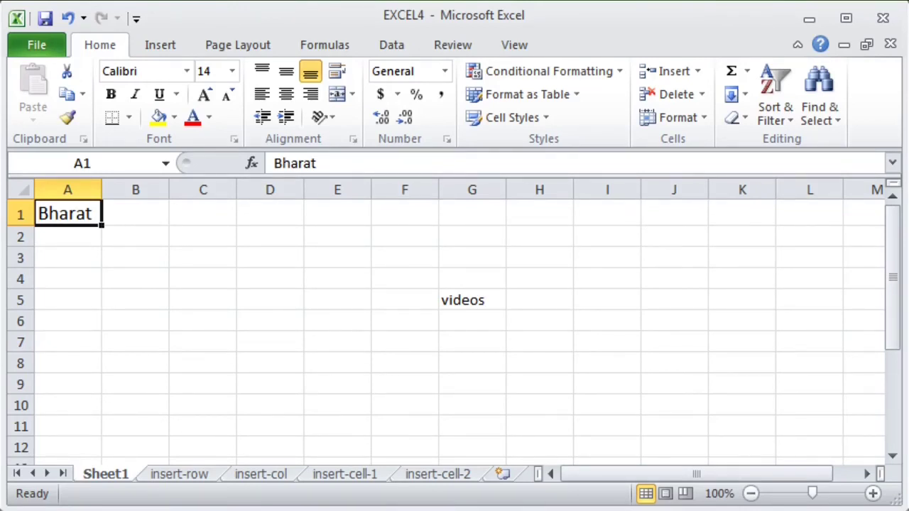
pyautogui.click(270, 300)
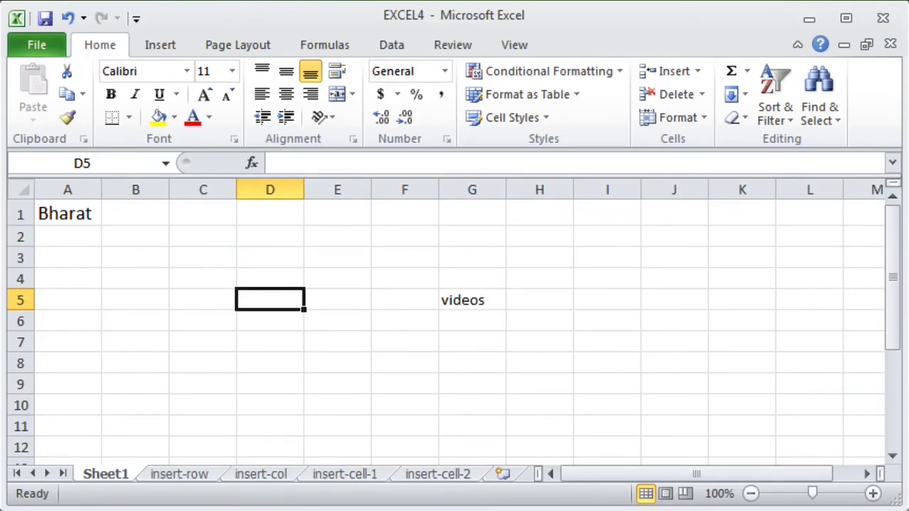
# Copy cell A1 and paste its text with the original formatting into cell I1.
pyautogui.click(68, 213)
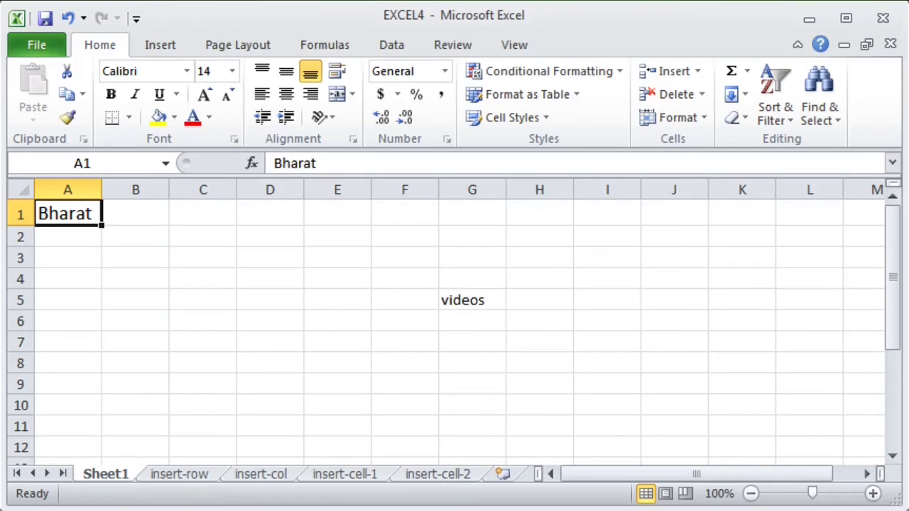
pyautogui.rightClick(78, 222)
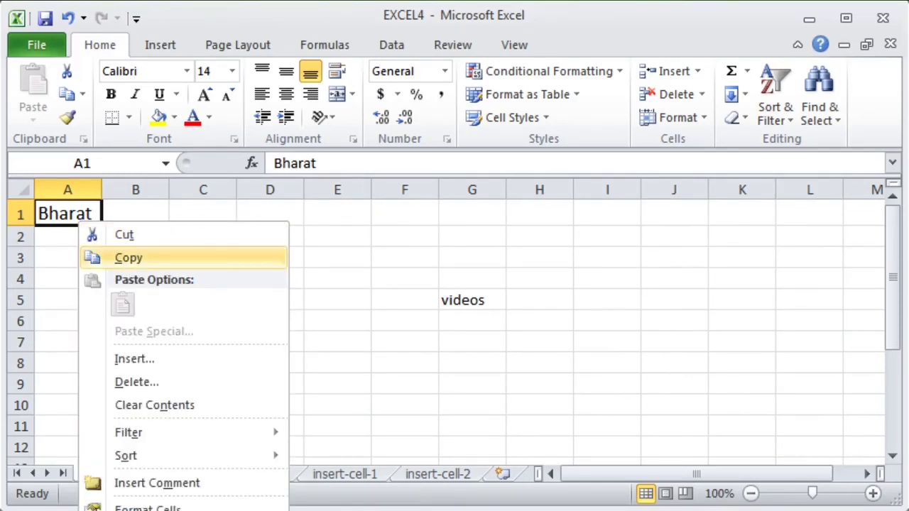
pyautogui.click(129, 258)
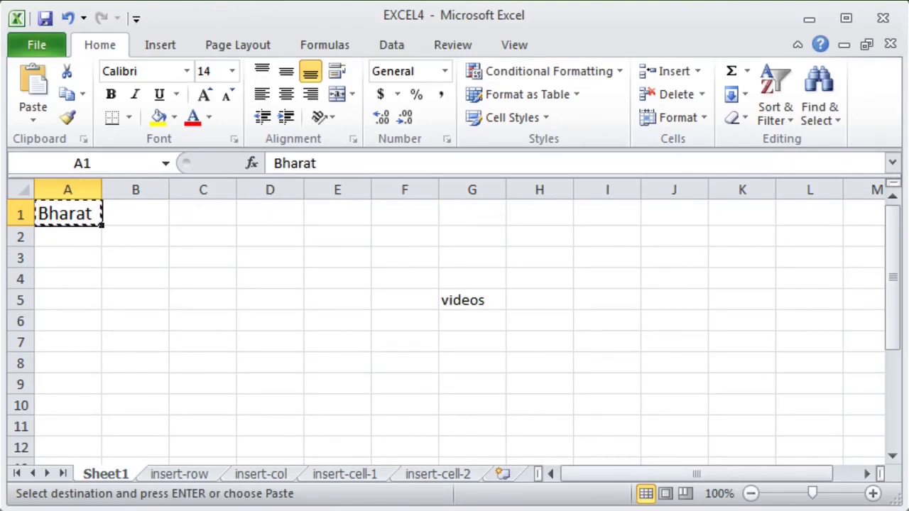
pyautogui.click(607, 213)
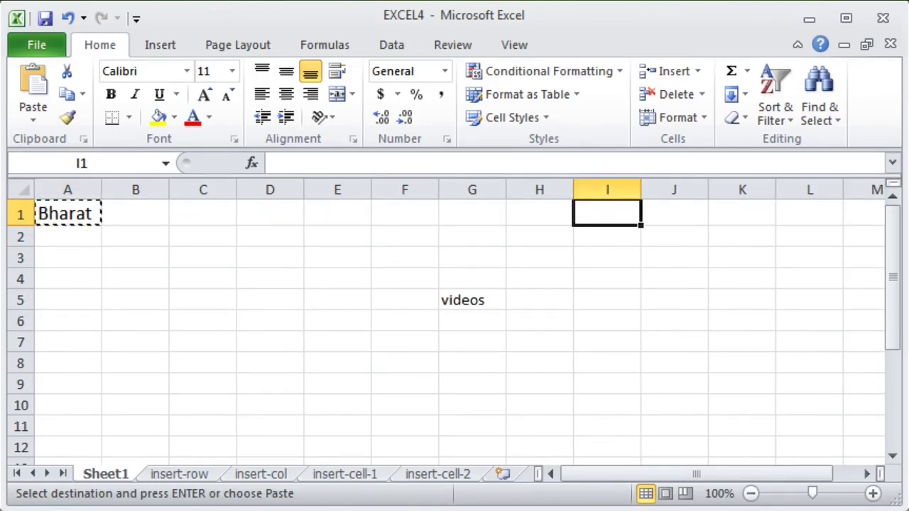
pyautogui.rightClick(617, 220)
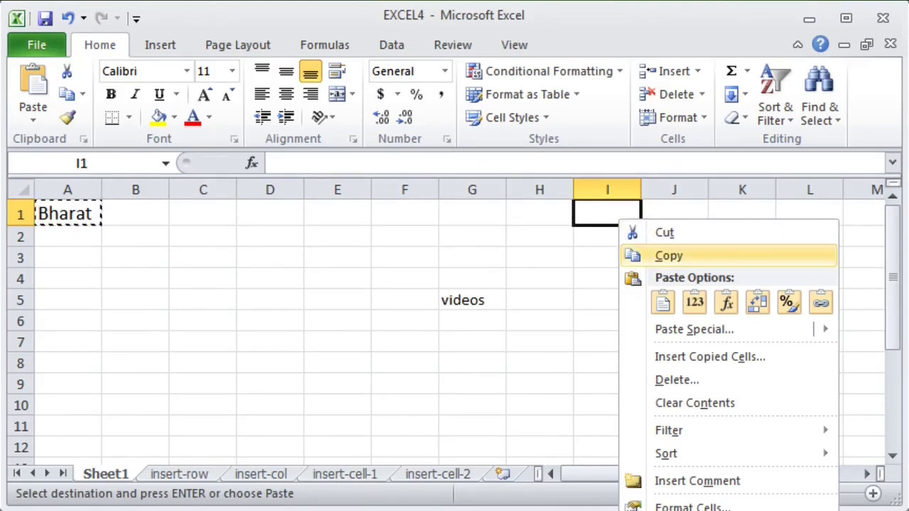
pyautogui.click(695, 301)
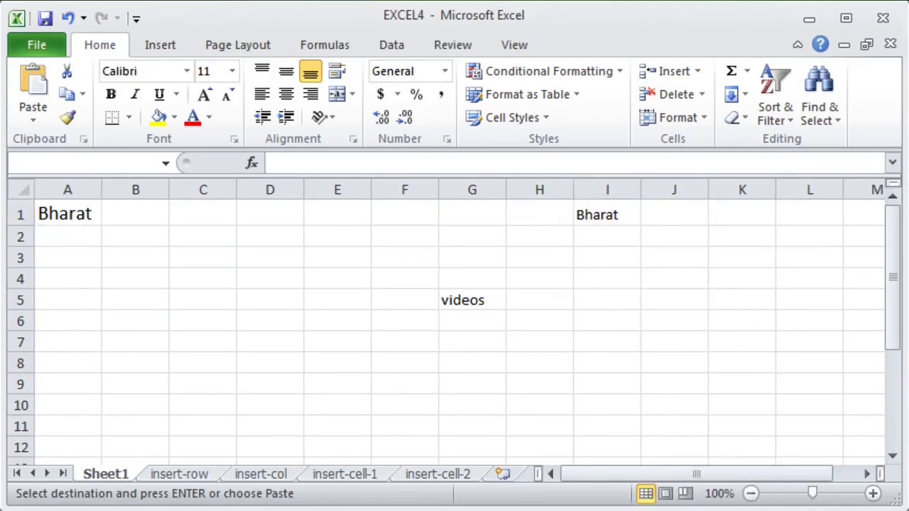
pyautogui.click(671, 331)
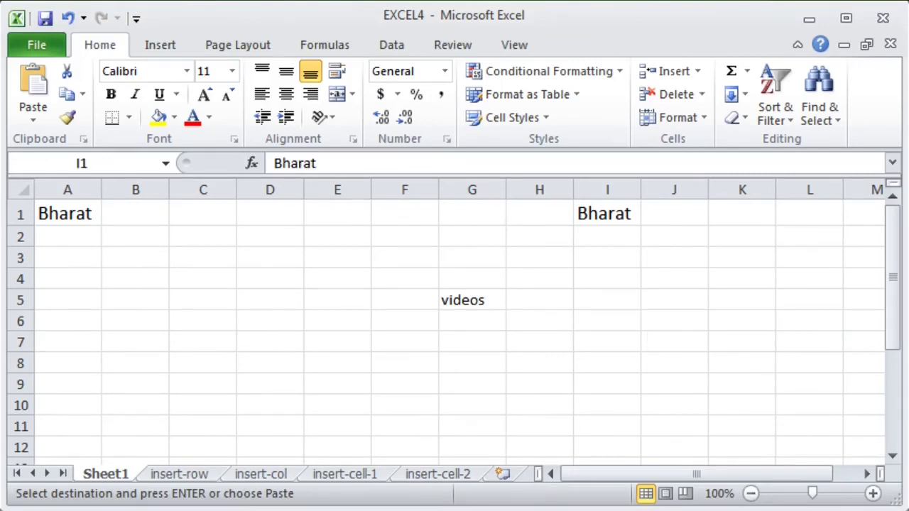